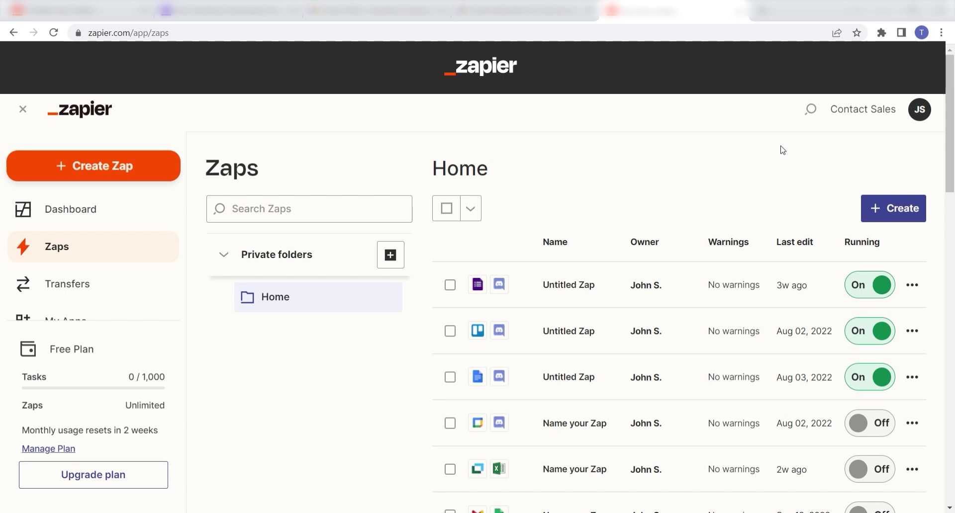
# Create a new Zap triggered by Facebook Messenger's 'New Message sent to Page' event
pyautogui.click(157, 183)
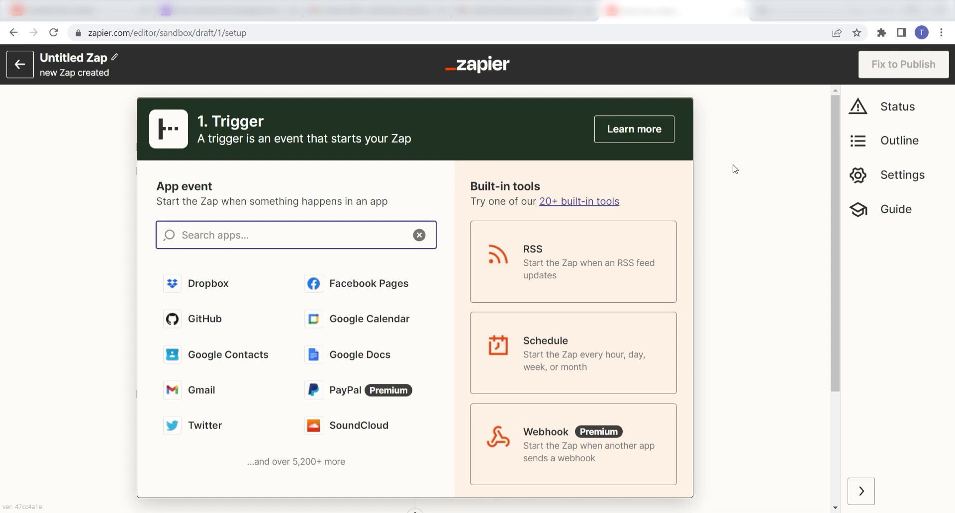
pyautogui.write('facebook messenger')
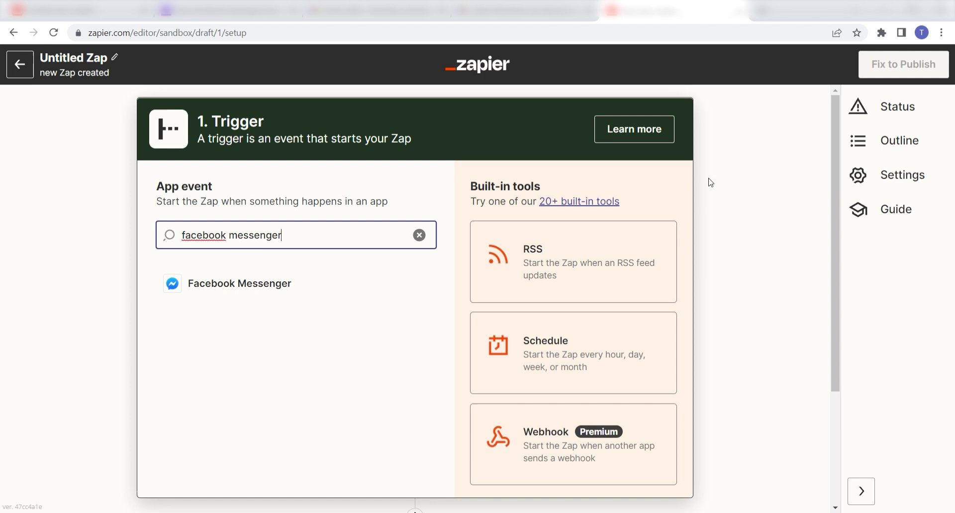
pyautogui.click(320, 292)
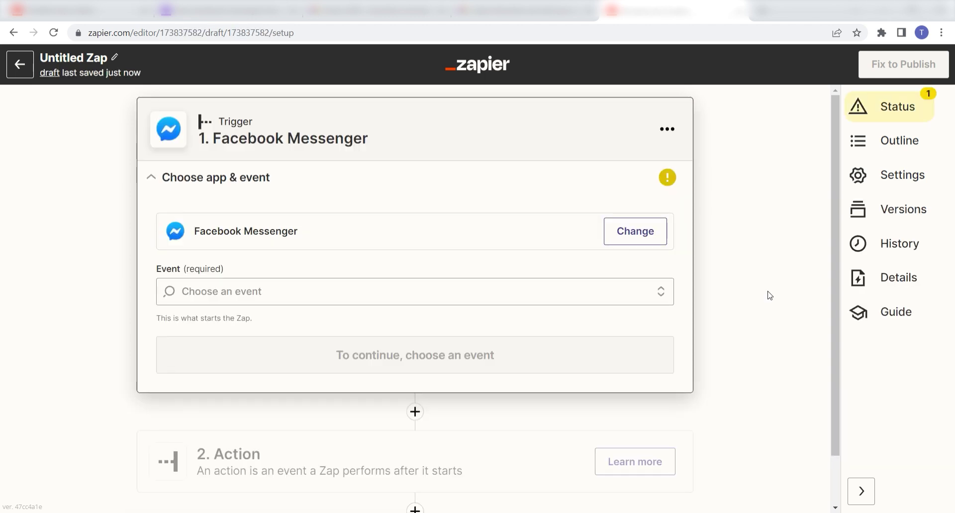
pyautogui.click(666, 297)
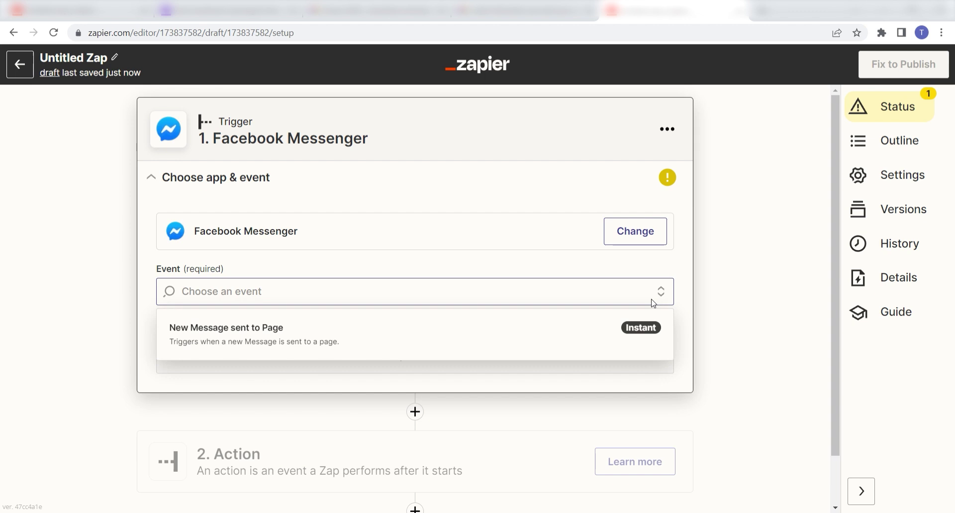
pyautogui.click(558, 329)
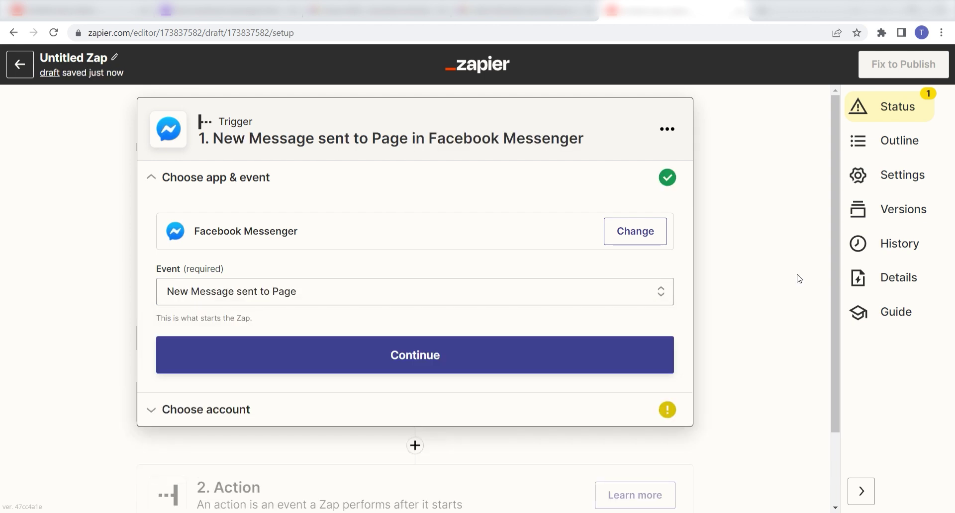
pyautogui.click(573, 350)
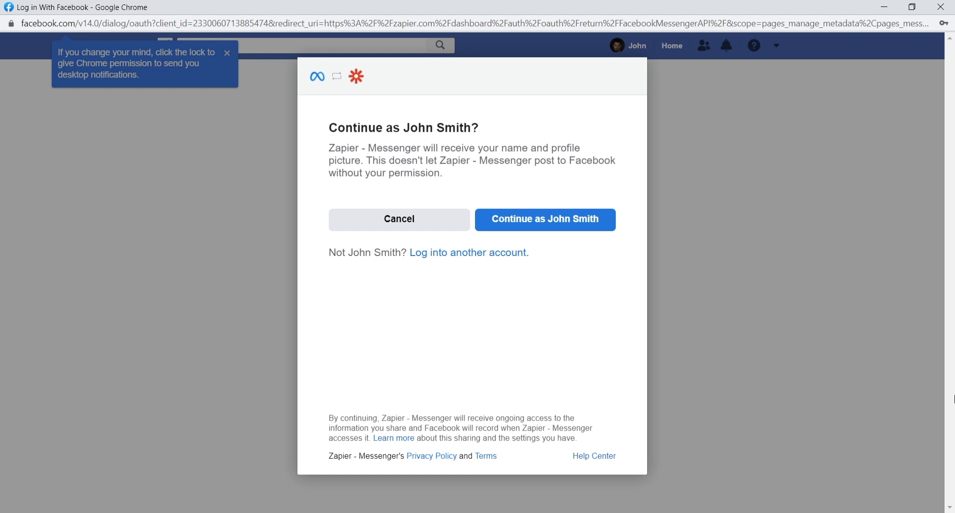
# Authorize the Facebook account for The Zoppy Zaps Meetup Group page, keeping all permissions on
pyautogui.click(587, 221)
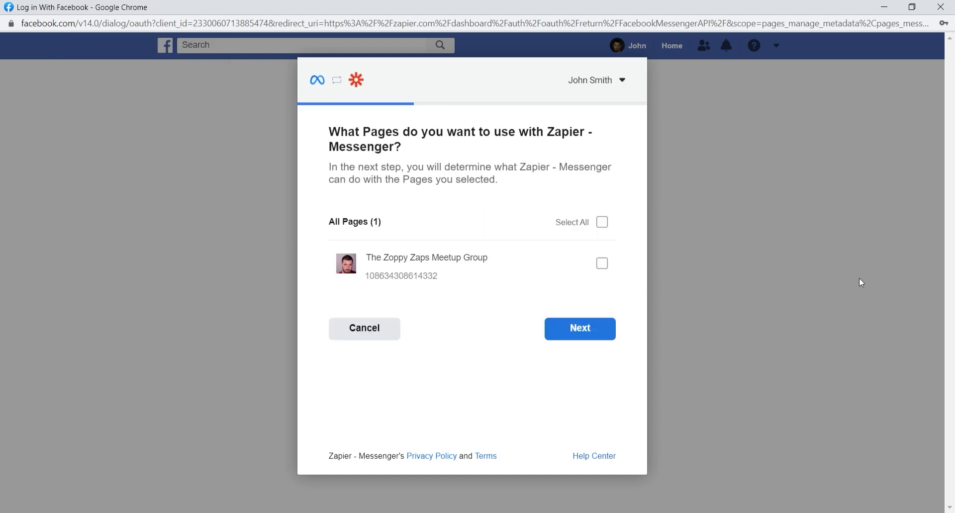
pyautogui.click(610, 271)
pyautogui.click(606, 338)
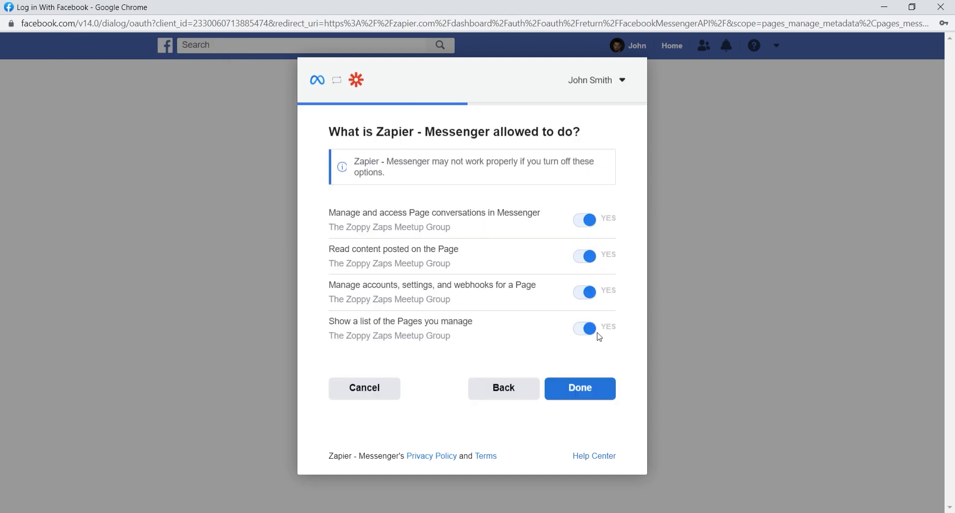
pyautogui.click(589, 390)
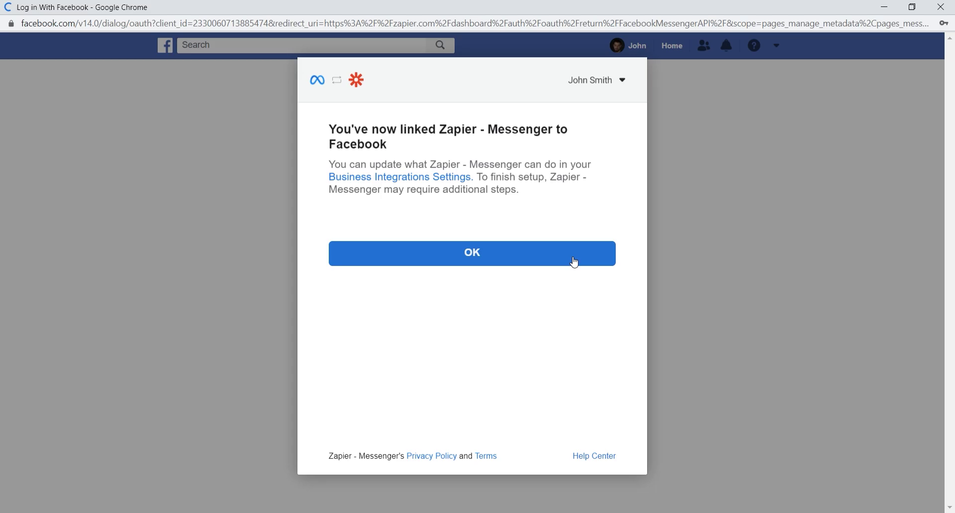
pyautogui.click(572, 262)
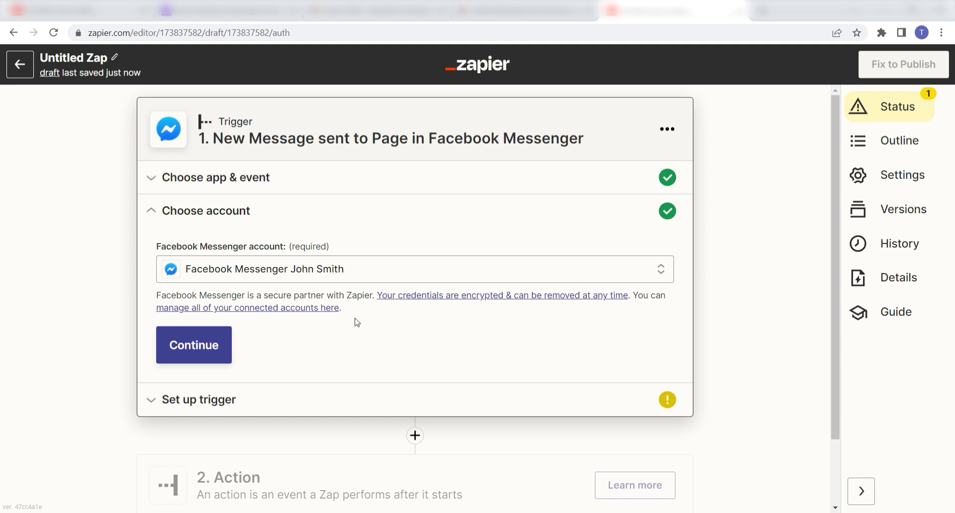
# Set the trigger's Page to The Zoppy Zaps Meetup Group and test it to pull a sample message
pyautogui.click(225, 353)
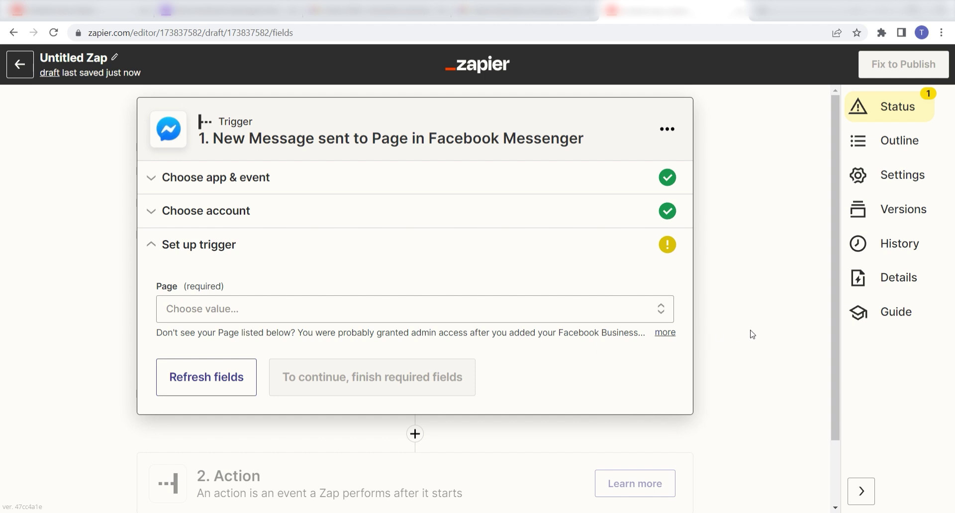
pyautogui.click(666, 311)
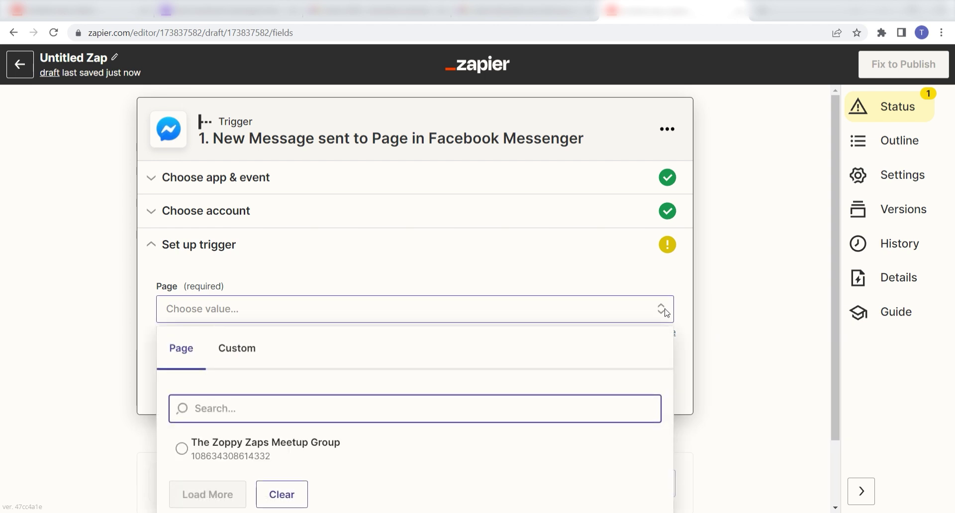
pyautogui.scroll(-1, 667, 306)
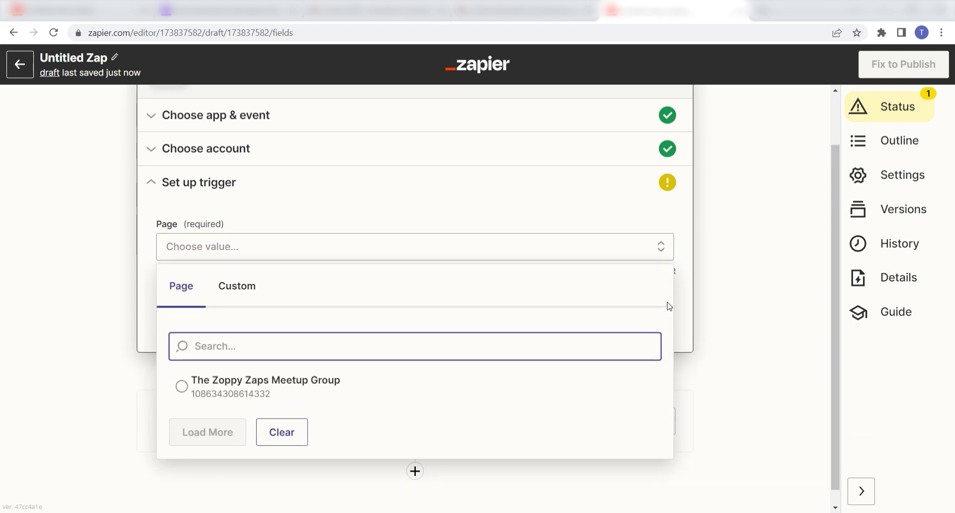
pyautogui.click(523, 385)
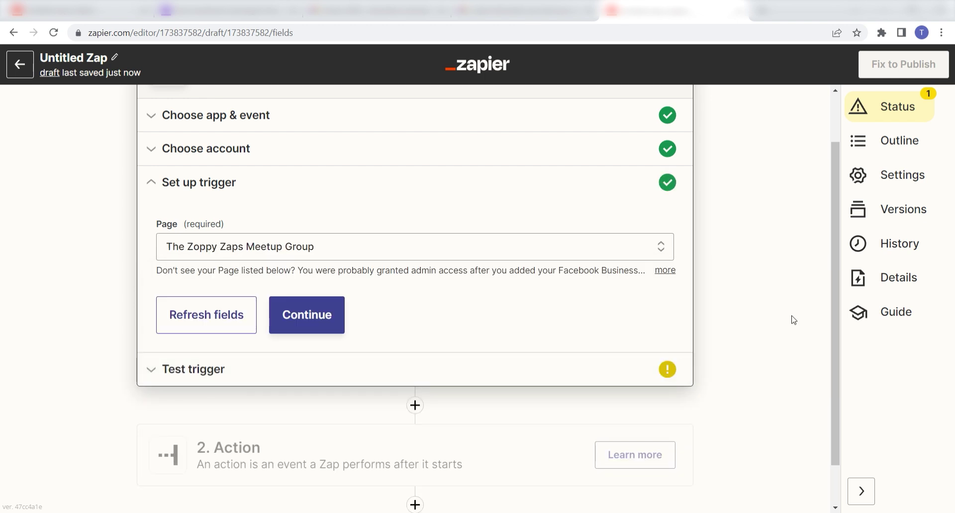
pyautogui.click(321, 314)
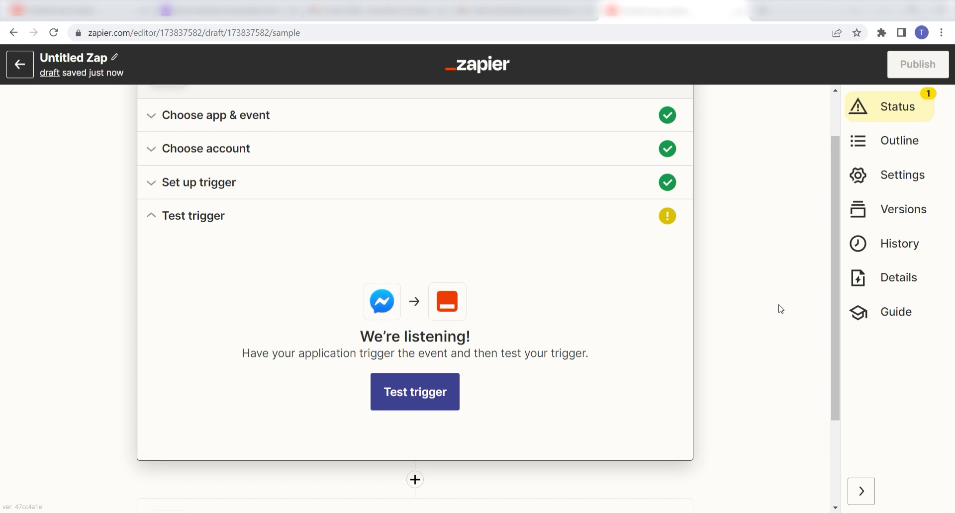
pyautogui.click(433, 391)
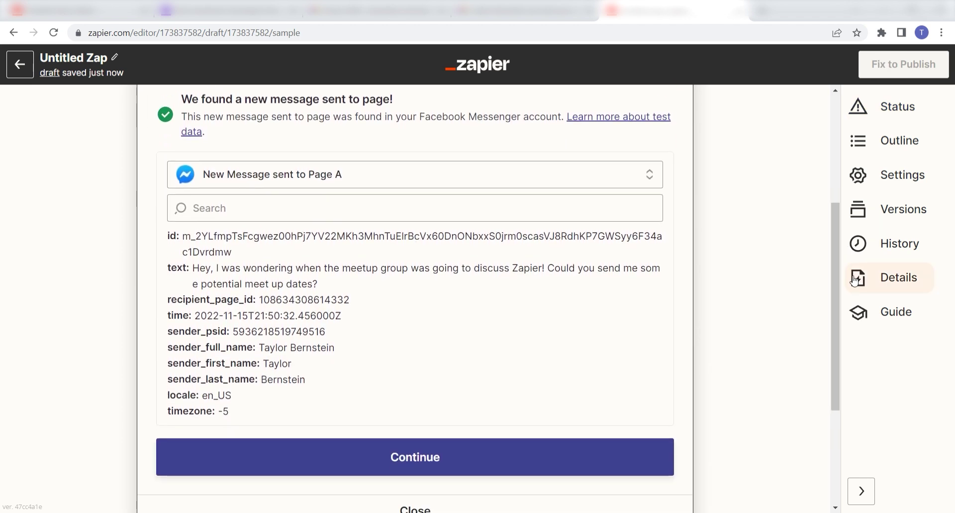
pyautogui.click(542, 448)
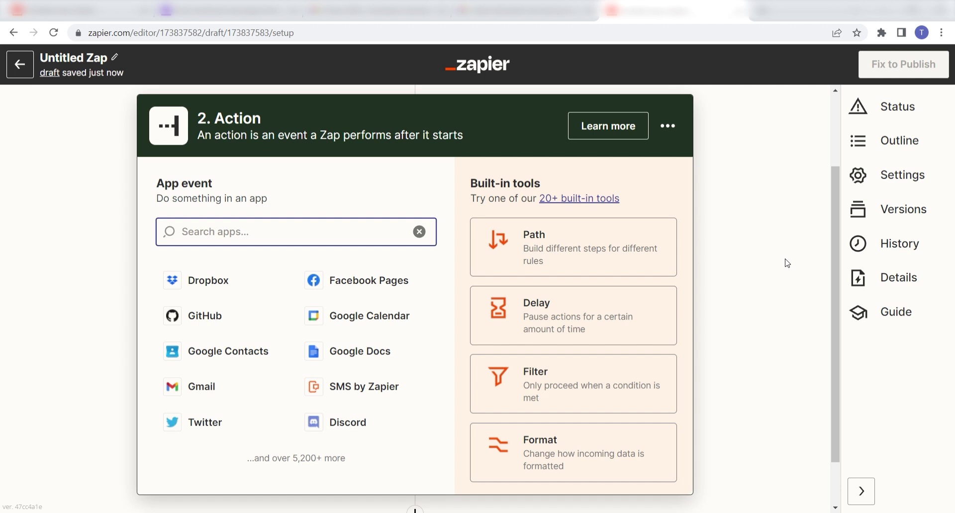
# Choose Gmail with the Send Email event as the Zap's action
pyautogui.write('gmail')
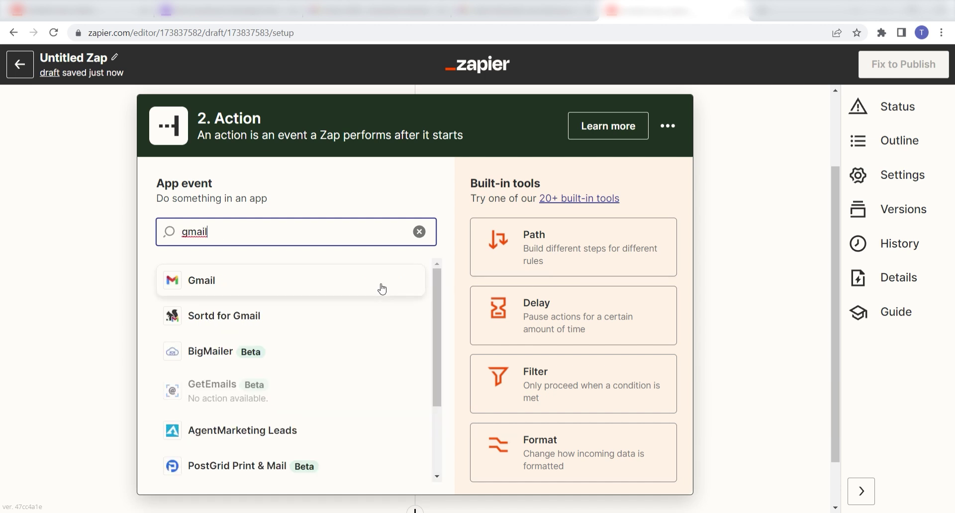
pyautogui.click(387, 286)
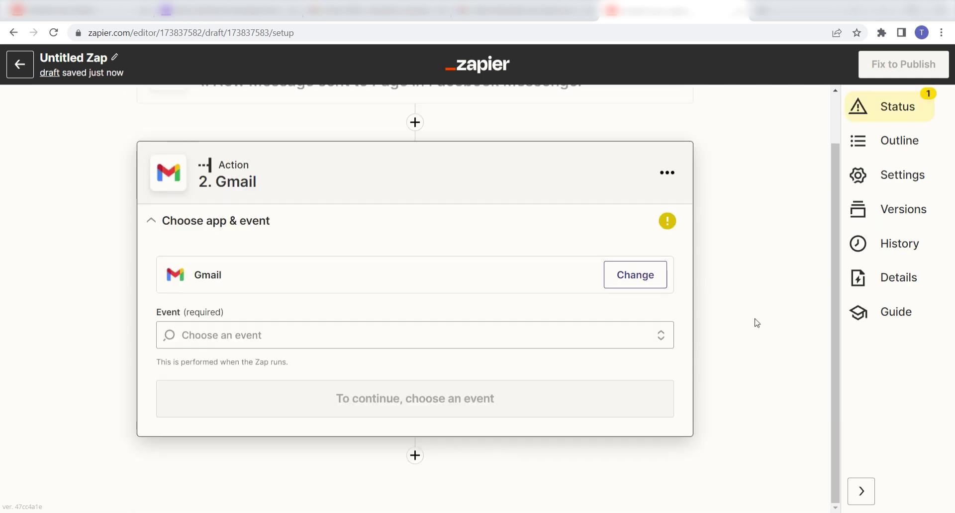
pyautogui.click(657, 335)
pyautogui.scroll(-2, 535, 365)
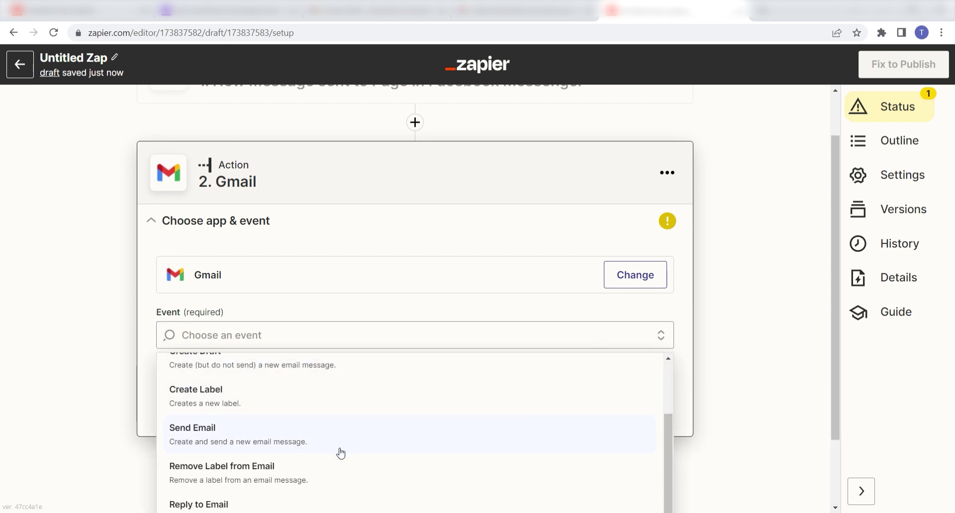
pyautogui.click(342, 451)
pyautogui.click(669, 401)
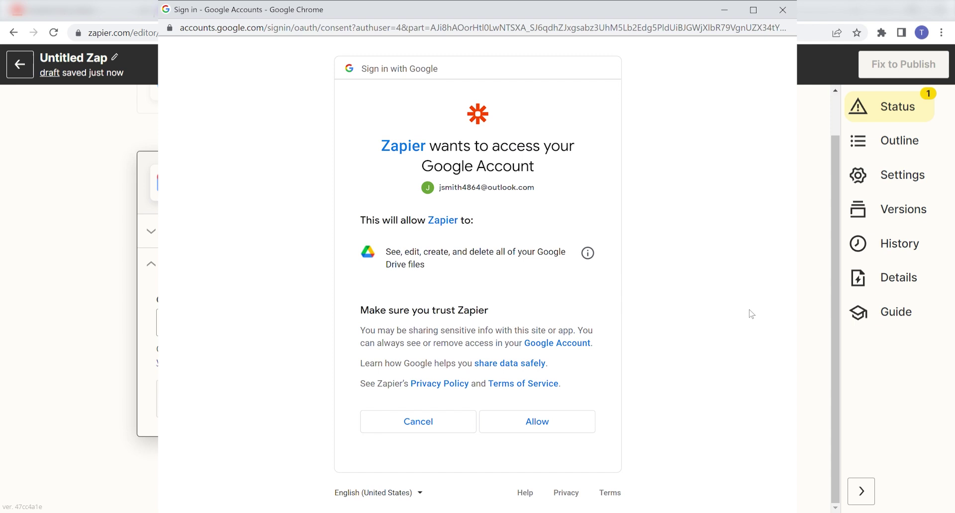
# Allow Zapier access to the Google account in the consent window
pyautogui.click(538, 422)
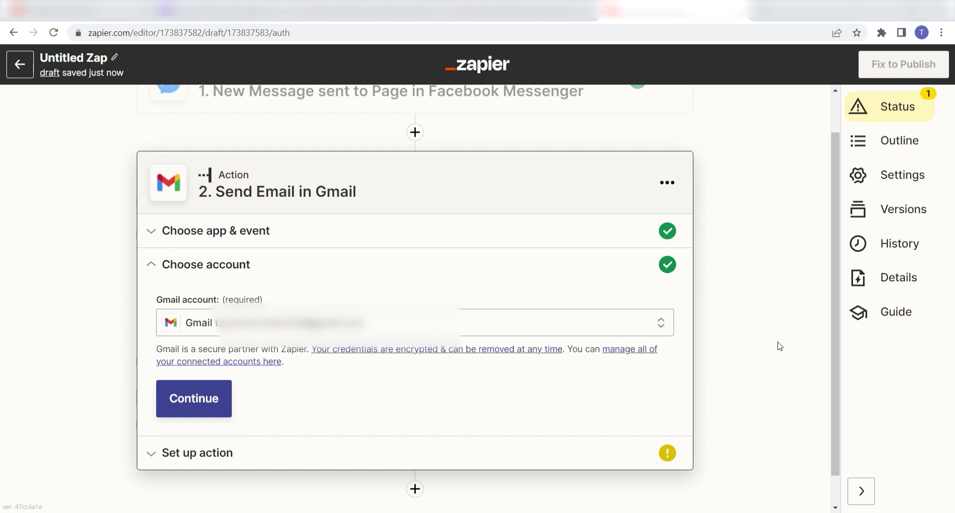
# Continue with the connected Gmail account and enter the recipient's e-mail address in To
pyautogui.click(217, 398)
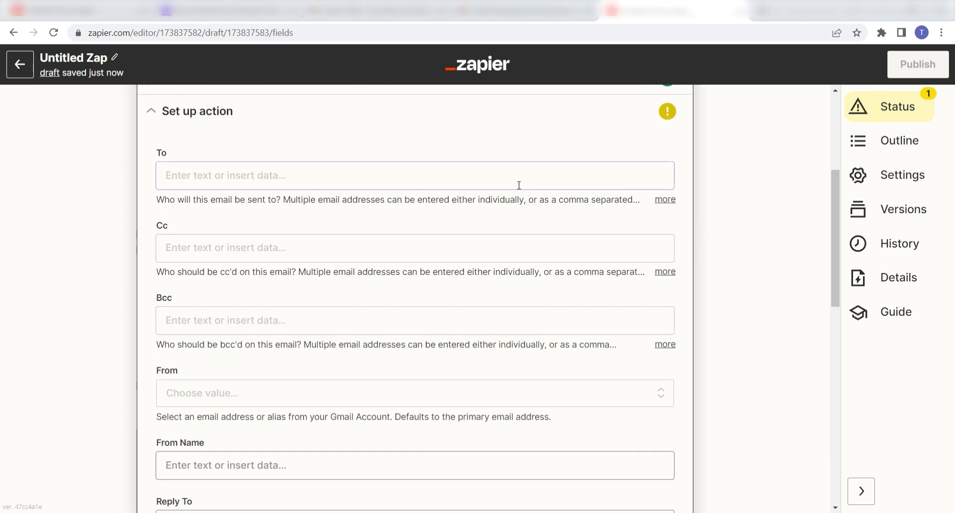
pyautogui.click(519, 185)
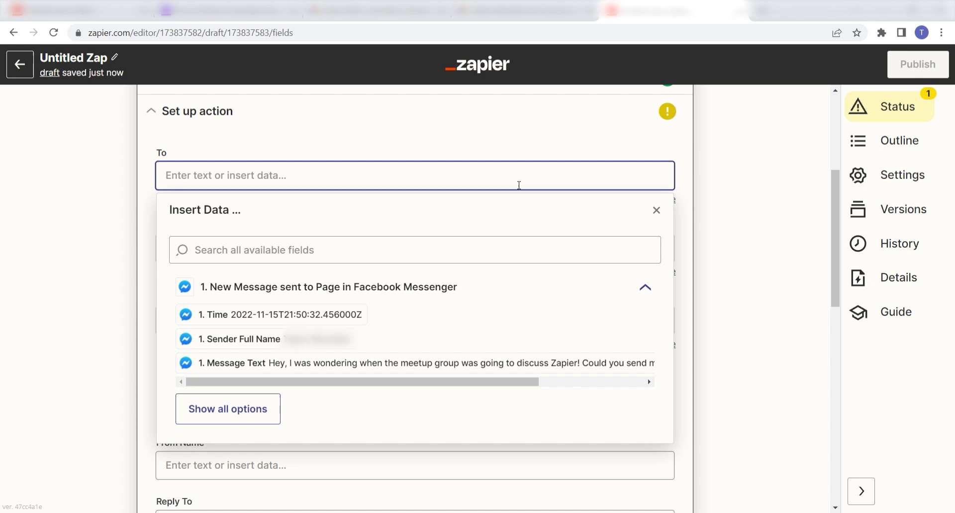
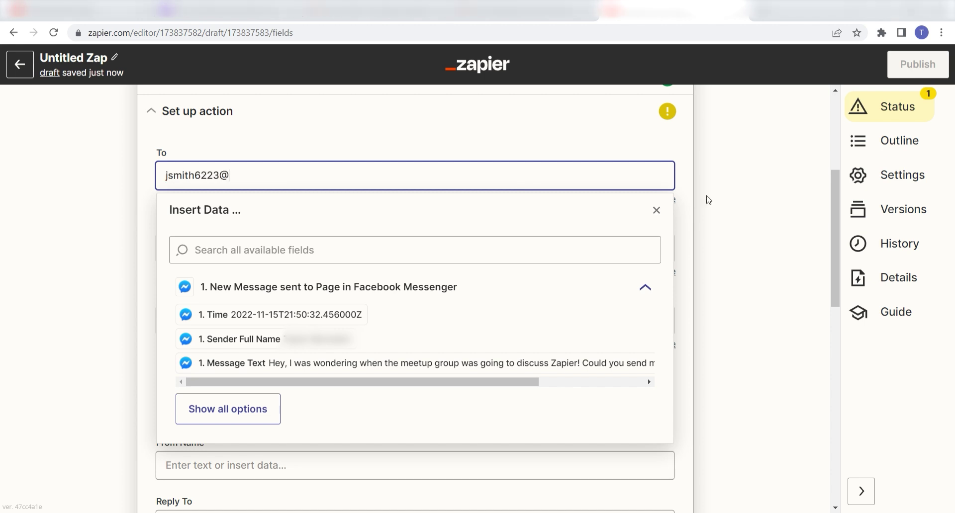
pyautogui.click(722, 203)
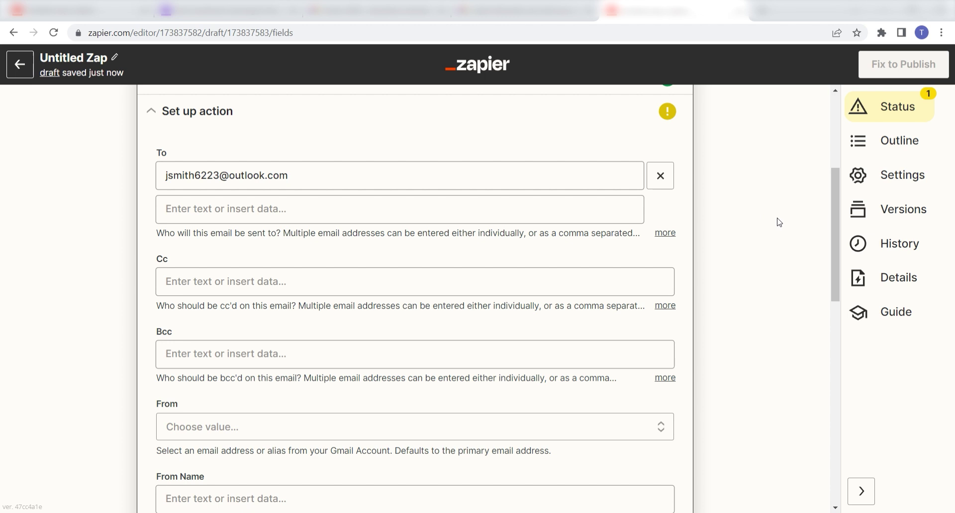
# Set From to the Gmail address and From Name to '1. Sender Full Name'
pyautogui.scroll(-1, 778, 219)
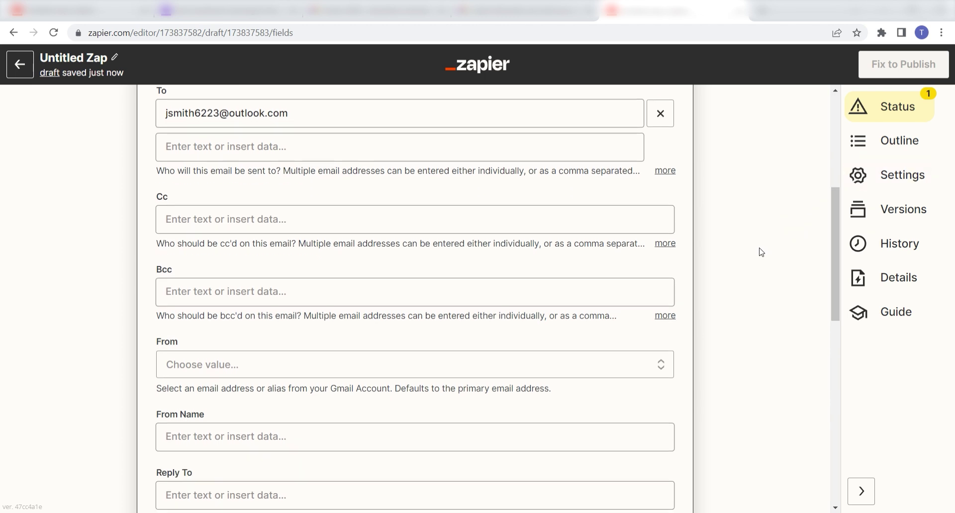
pyautogui.scroll(-2, 759, 252)
pyautogui.click(656, 241)
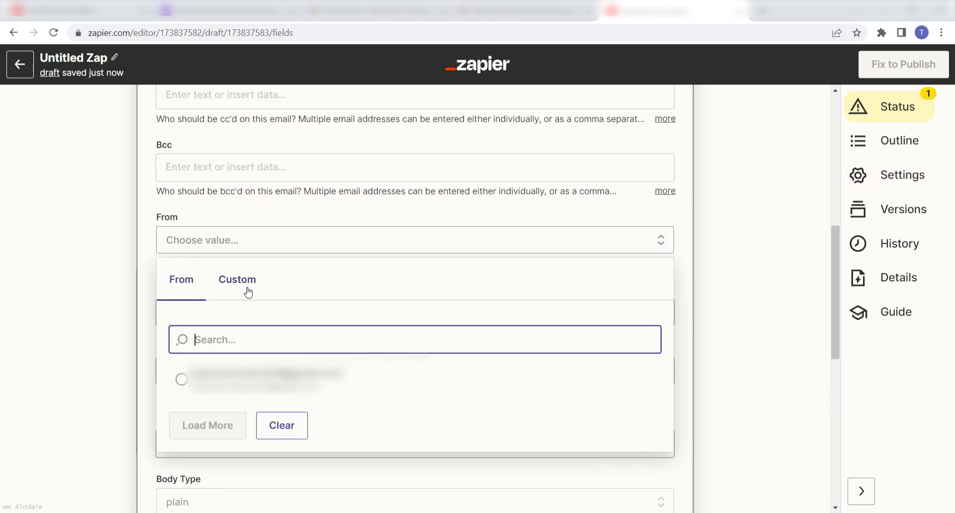
pyautogui.click(408, 383)
pyautogui.scroll(-1, 770, 275)
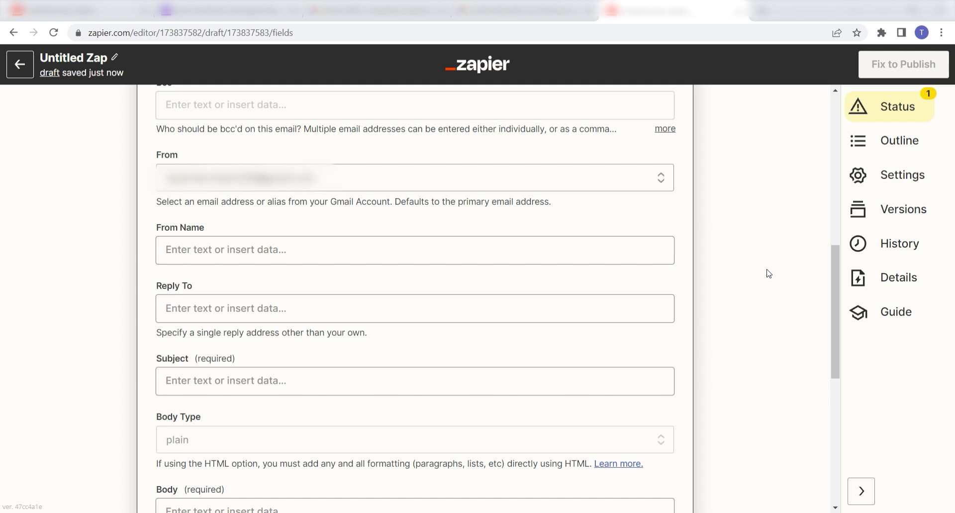
pyautogui.click(520, 249)
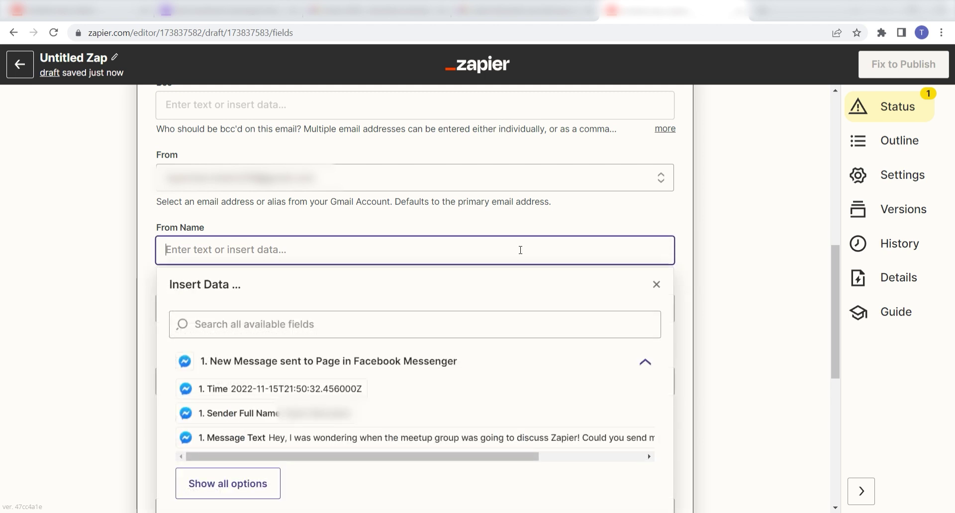
pyautogui.click(343, 420)
pyautogui.click(765, 302)
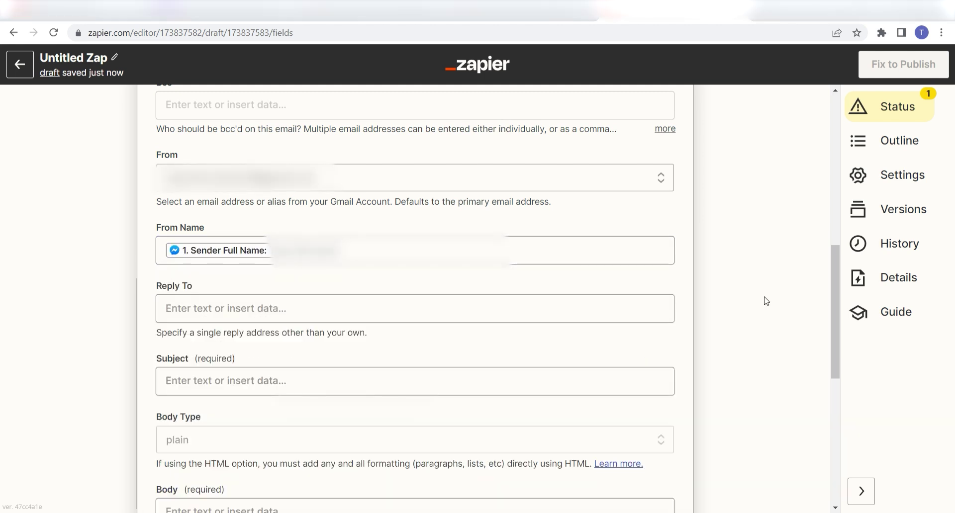
pyautogui.scroll(-1, 766, 301)
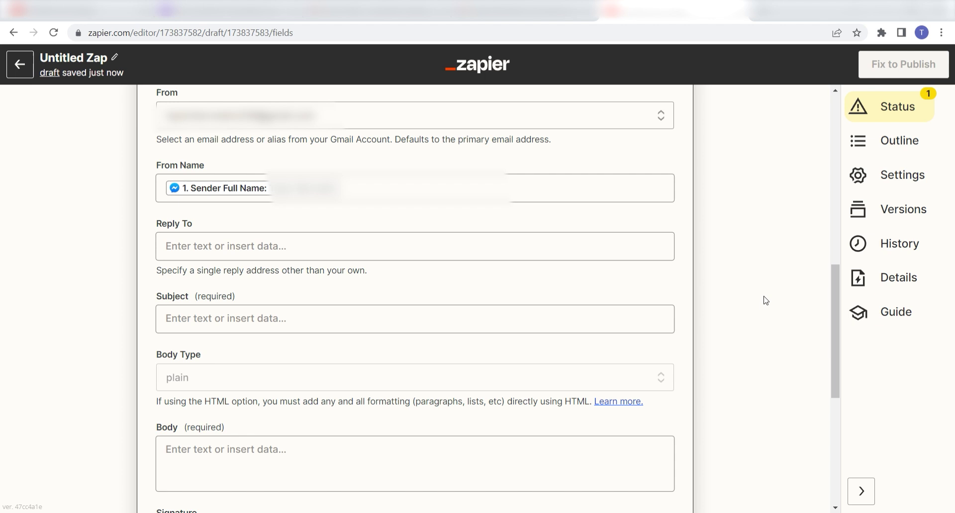
# Make the Subject 'Sender Full Name' followed by 'just sent you a message on facebook!'
pyautogui.click(568, 329)
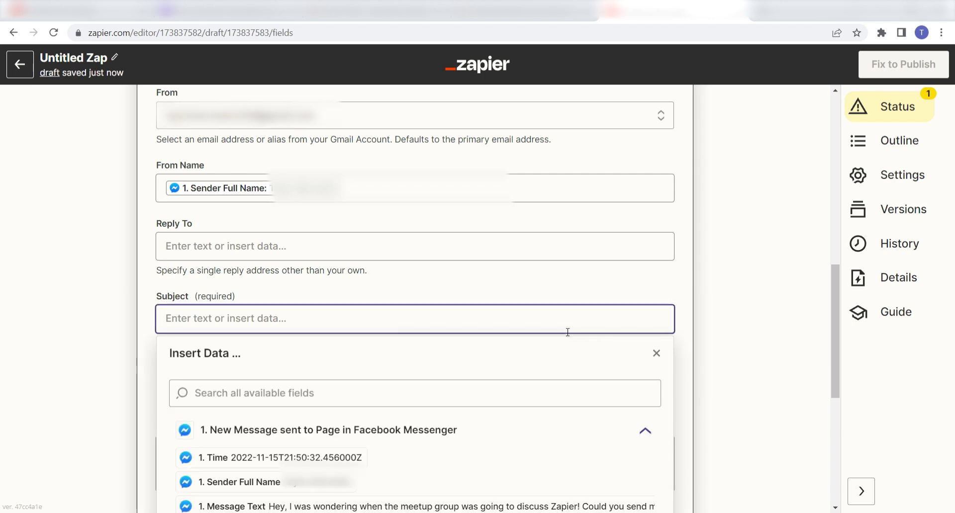
pyautogui.click(339, 420)
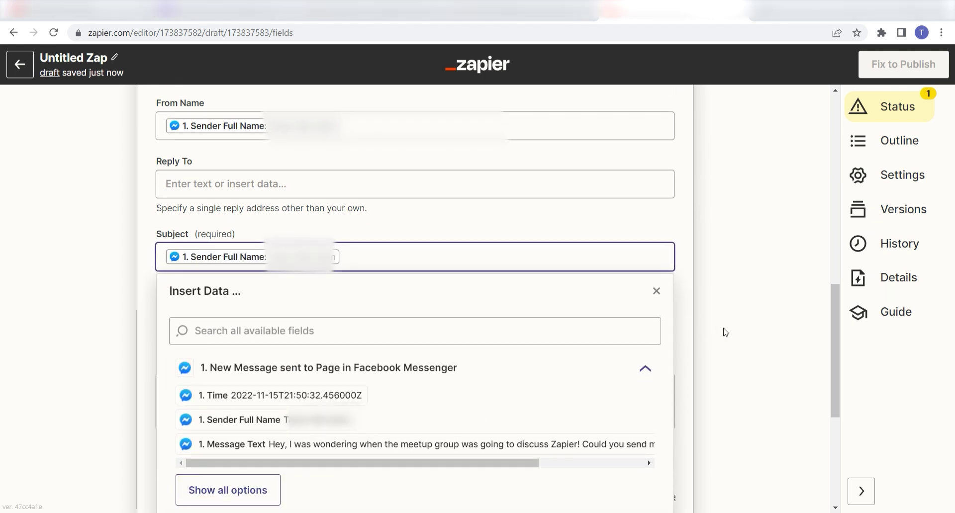
pyautogui.write('just sent you a mess')
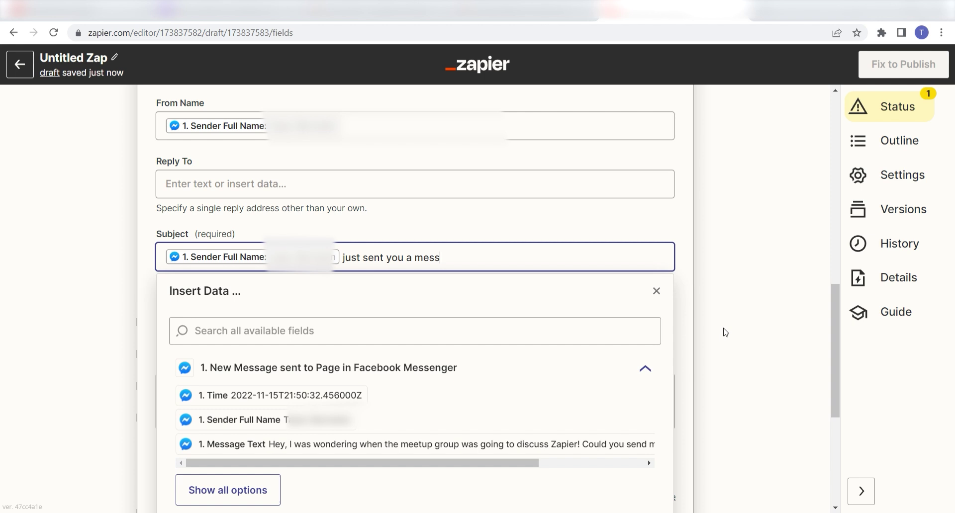
pyautogui.write('age on facebook!')
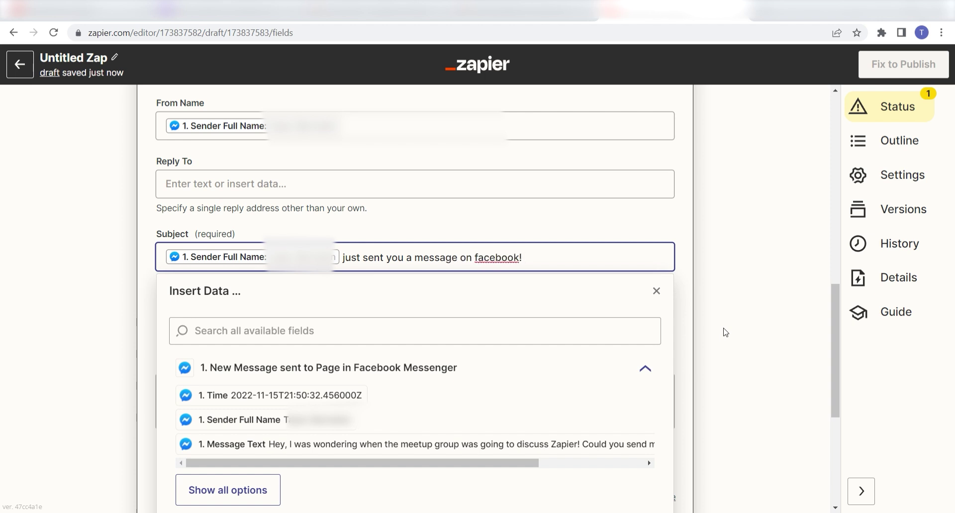
pyautogui.click(726, 332)
pyautogui.scroll(-2, 727, 332)
# Map Message Text into the Body and set Label/Mailbox to INBOX
pyautogui.click(464, 299)
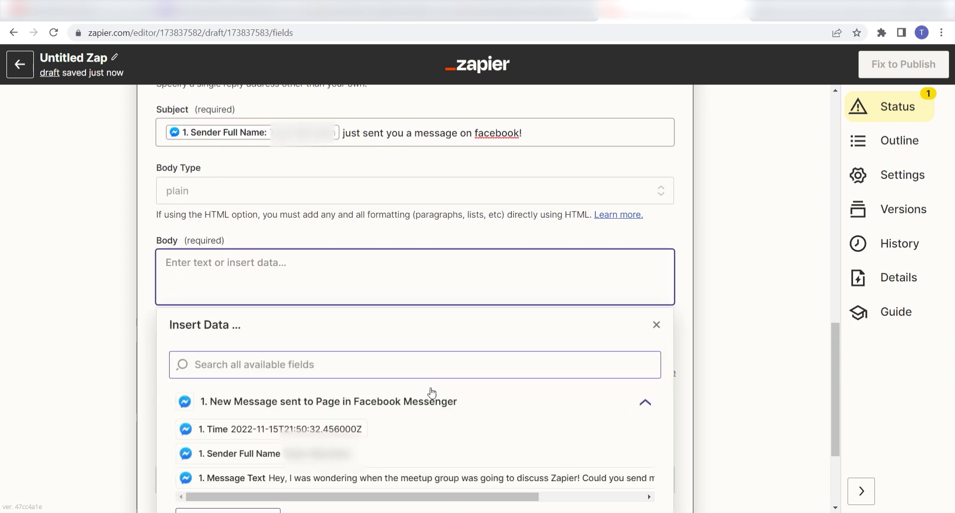
pyautogui.click(348, 478)
pyautogui.scroll(-1, 736, 321)
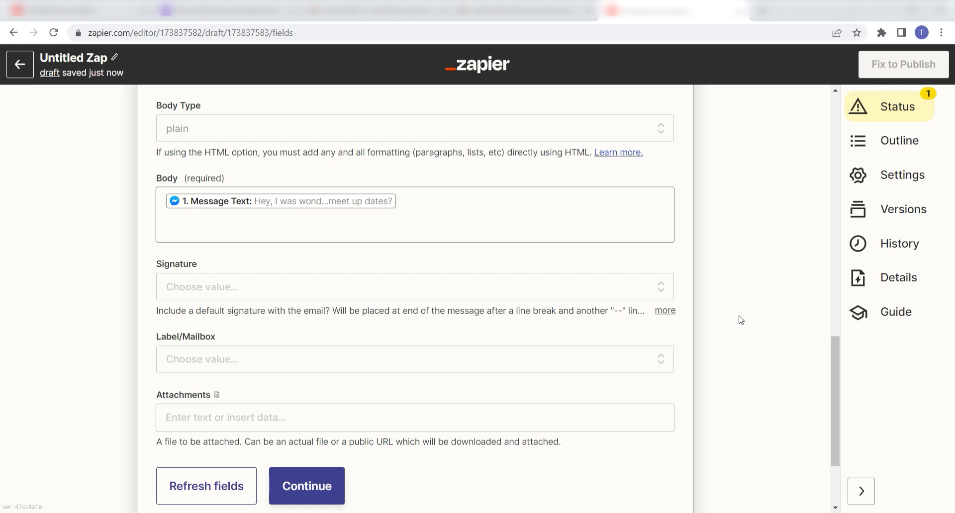
pyautogui.scroll(-1, 741, 320)
pyautogui.click(413, 297)
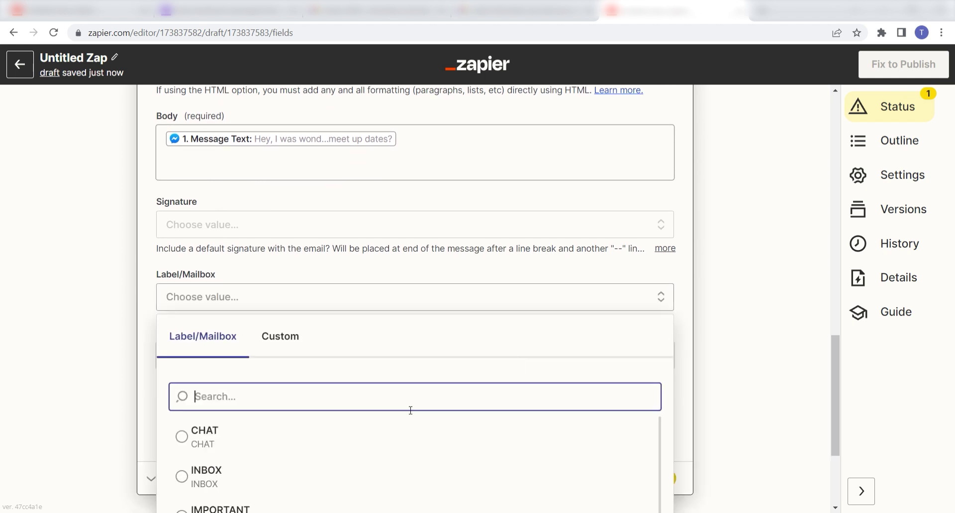
pyautogui.click(225, 478)
pyautogui.scroll(-1, 754, 372)
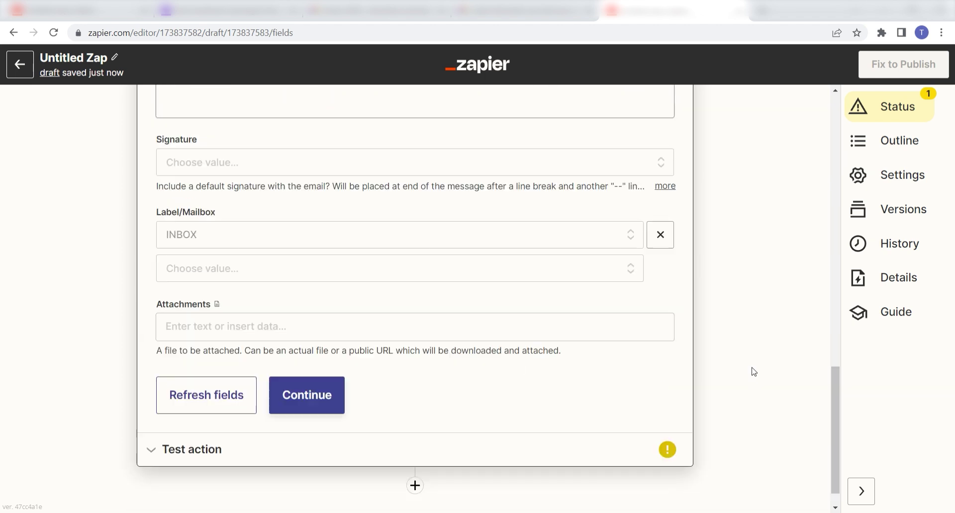
pyautogui.click(325, 399)
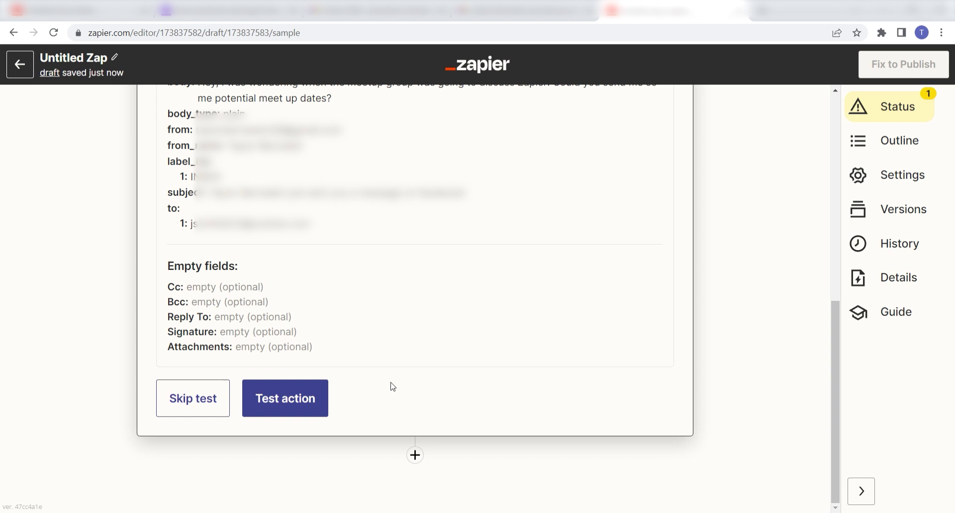
# Run the Send Email test action to send a test email
pyautogui.click(315, 396)
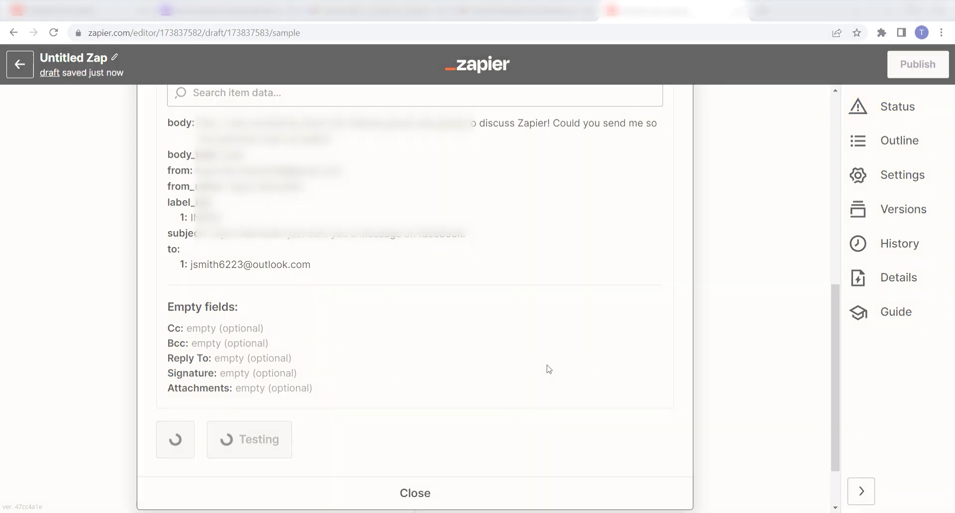